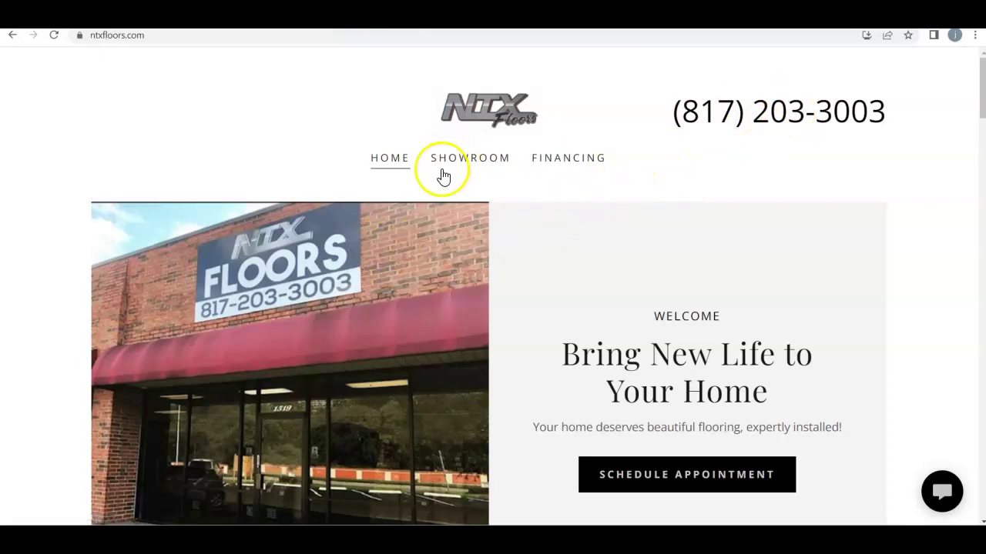
Review the NTX Floors home page from the welcome banner through the social links, badges, About Us, reviews and appointment sections.
{"action": "scroll", "coordinate": [608, 184], "scroll_direction": "down", "scroll_amount": 3}
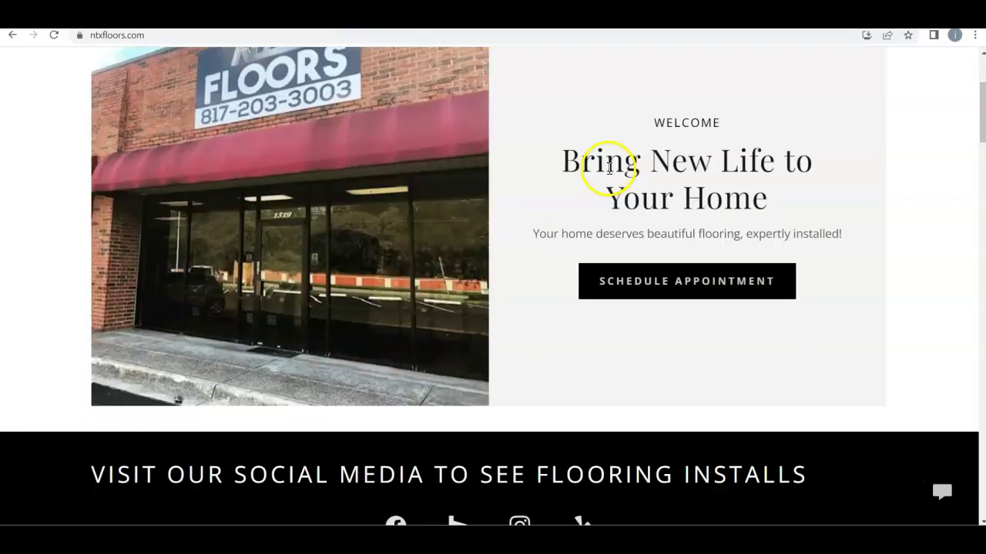
{"action": "scroll", "coordinate": [693, 181], "scroll_direction": "up", "scroll_amount": 1}
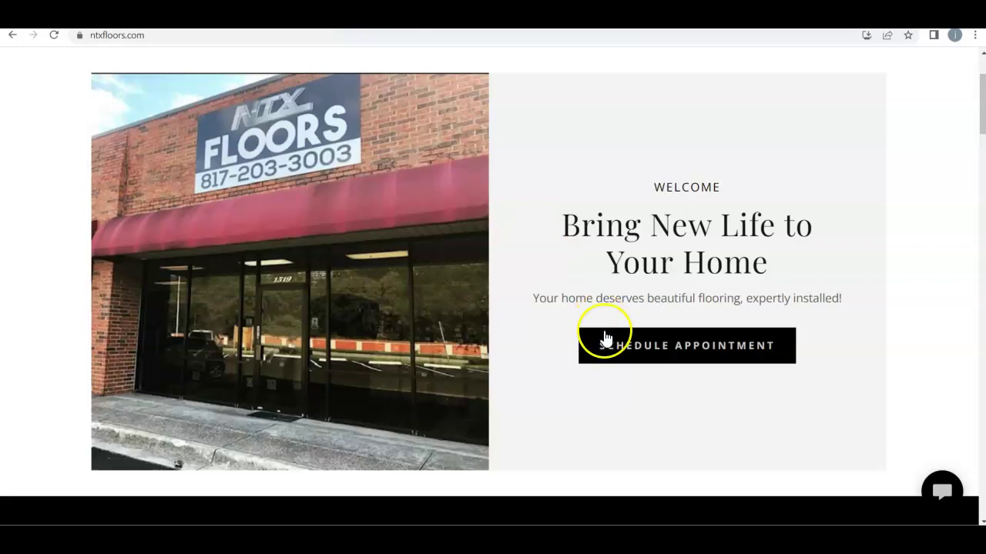
{"action": "left_click", "coordinate": [753, 354]}
{"action": "scroll", "coordinate": [741, 352], "scroll_direction": "down", "scroll_amount": 5}
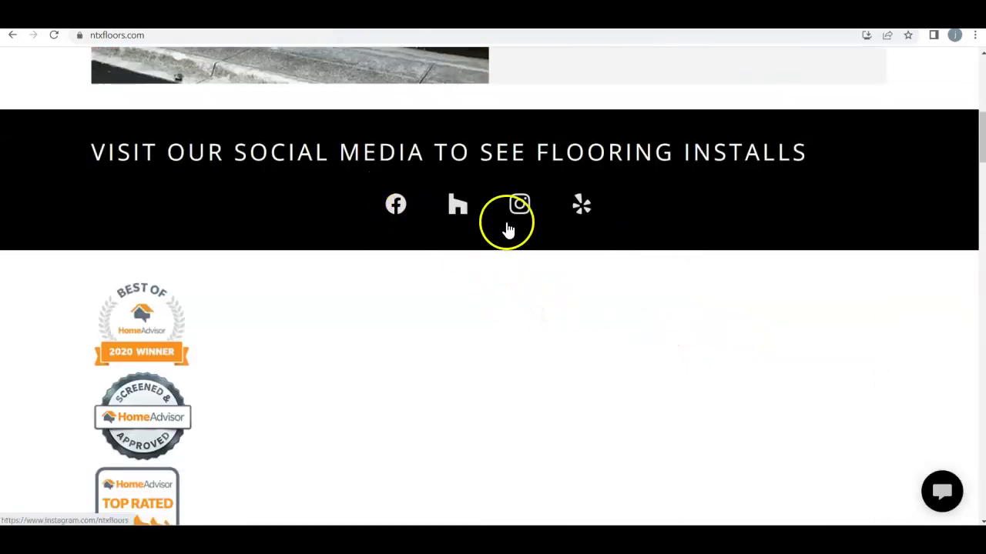
{"action": "scroll", "coordinate": [189, 300], "scroll_direction": "down", "scroll_amount": 3}
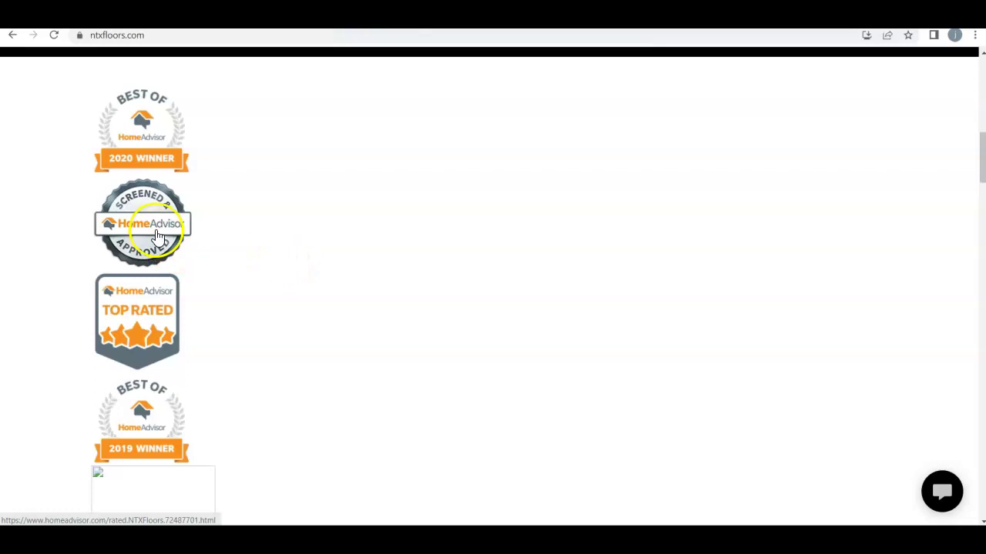
{"action": "scroll", "coordinate": [307, 267], "scroll_direction": "down", "scroll_amount": 5}
{"action": "scroll", "coordinate": [305, 267], "scroll_direction": "down", "scroll_amount": 6}
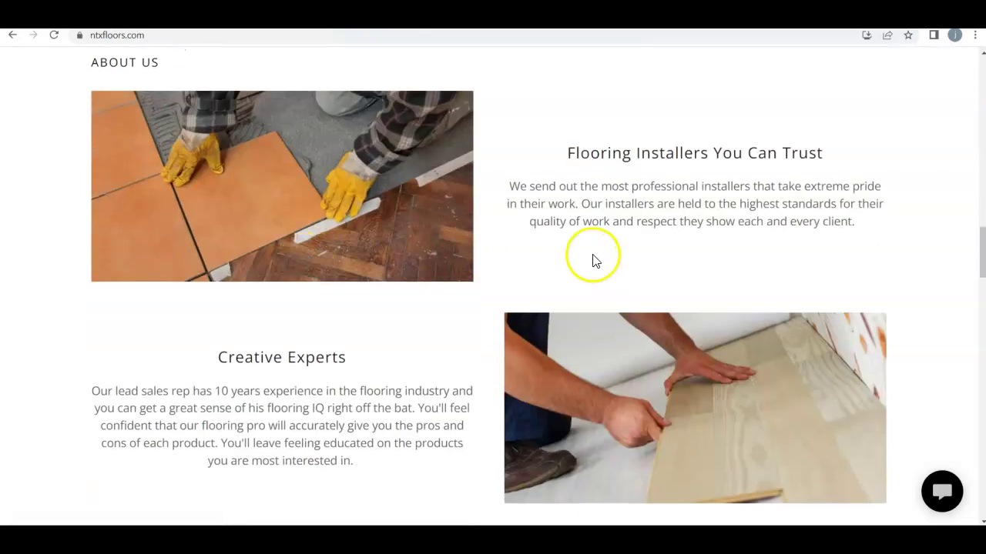
{"action": "scroll", "coordinate": [501, 325], "scroll_direction": "down", "scroll_amount": 3}
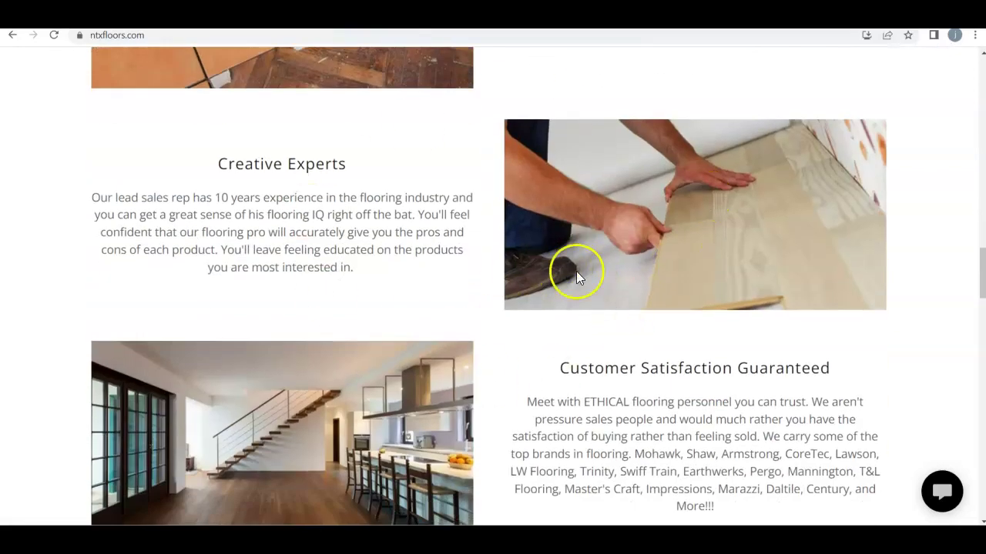
{"action": "scroll", "coordinate": [473, 374], "scroll_direction": "down", "scroll_amount": 10}
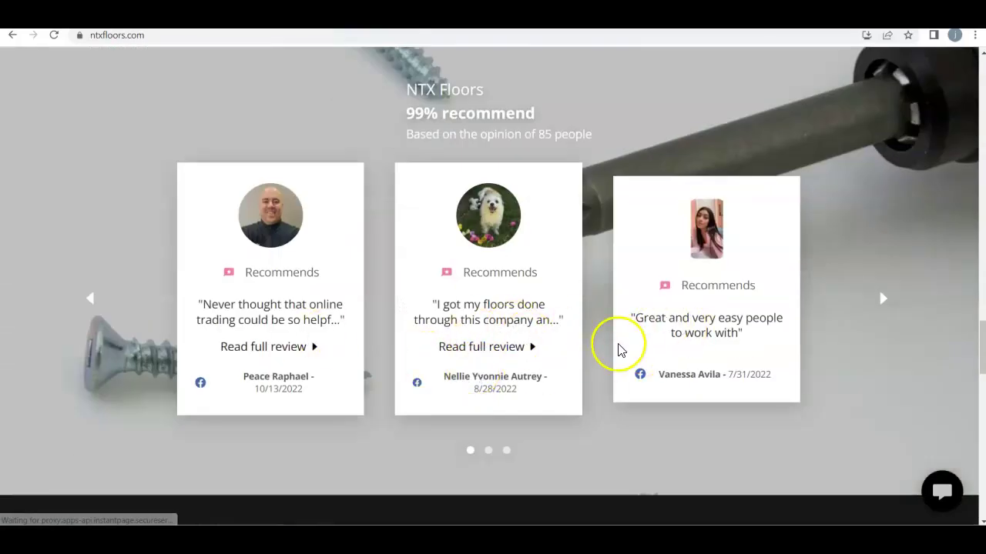
{"action": "scroll", "coordinate": [615, 344], "scroll_direction": "down", "scroll_amount": 2}
{"action": "scroll", "coordinate": [586, 341], "scroll_direction": "down", "scroll_amount": 4}
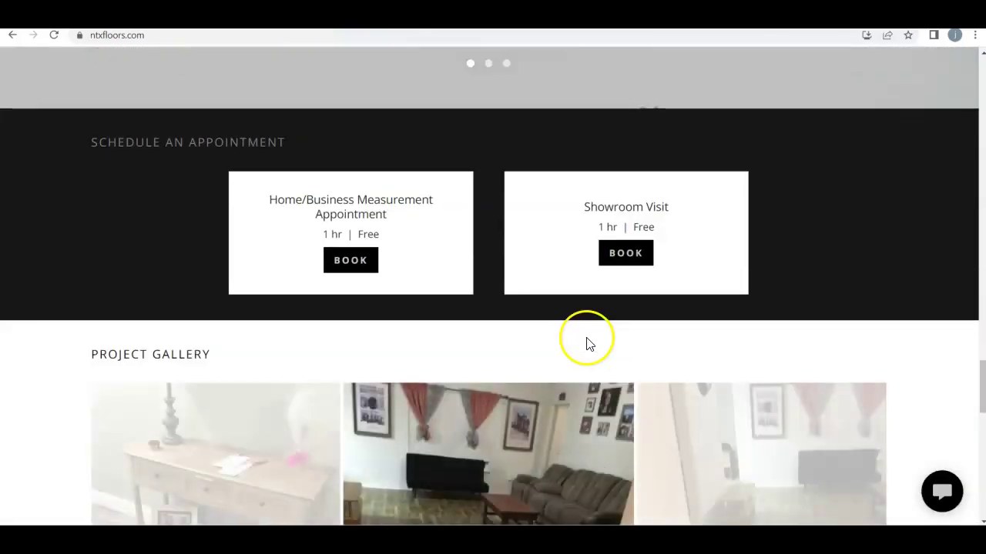
{"action": "scroll", "coordinate": [583, 340], "scroll_direction": "down", "scroll_amount": 2}
{"action": "scroll", "coordinate": [584, 340], "scroll_direction": "down", "scroll_amount": 5}
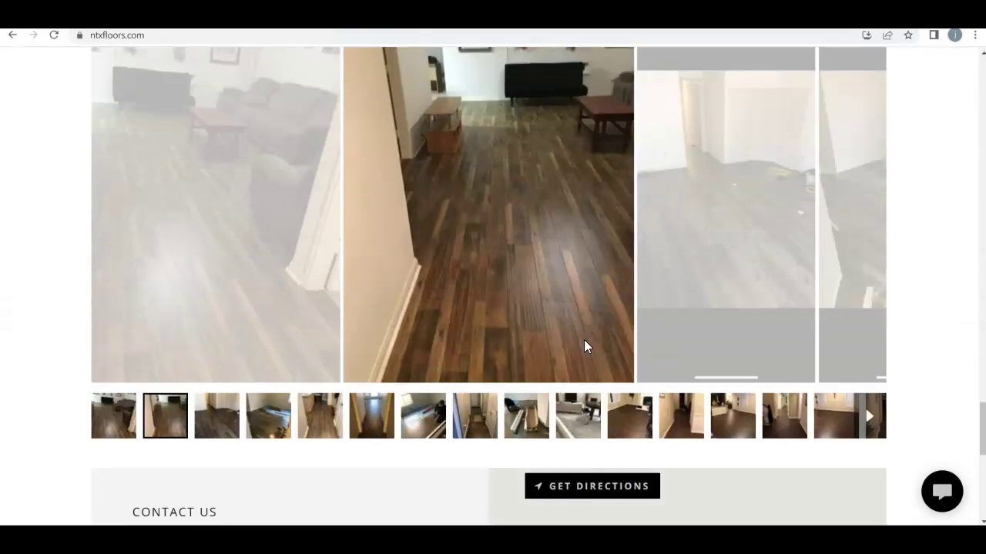
Browse the Project Gallery photos on the NTX Floors home page and examine the contact details, hours and map.
{"action": "scroll", "coordinate": [579, 348], "scroll_direction": "down", "scroll_amount": 5}
{"action": "scroll", "coordinate": [800, 192], "scroll_direction": "up", "scroll_amount": 5}
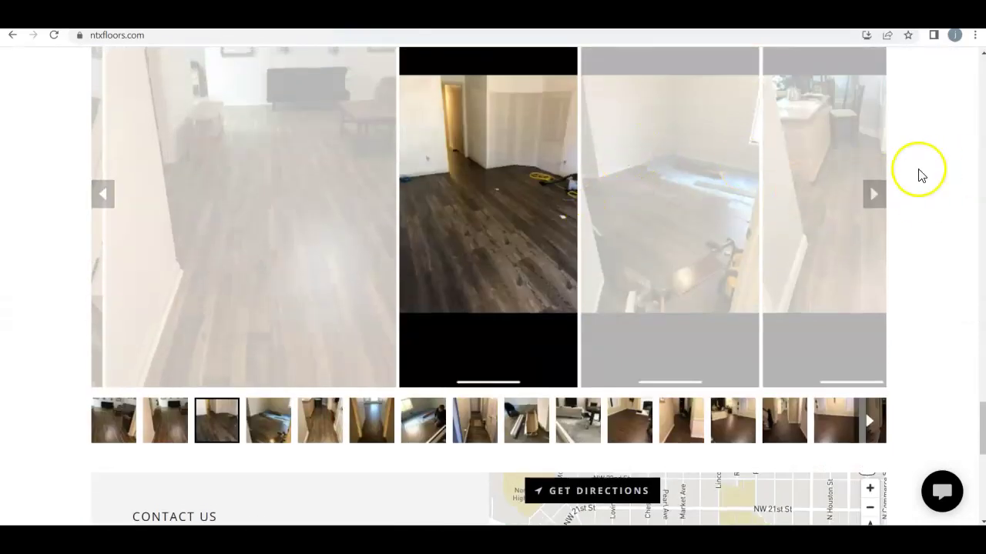
{"action": "scroll", "coordinate": [537, 285], "scroll_direction": "up", "scroll_amount": 5}
{"action": "scroll", "coordinate": [537, 285], "scroll_direction": "down", "scroll_amount": 5}
{"action": "left_click", "coordinate": [874, 254]}
{"action": "scroll", "coordinate": [719, 343], "scroll_direction": "down", "scroll_amount": 8}
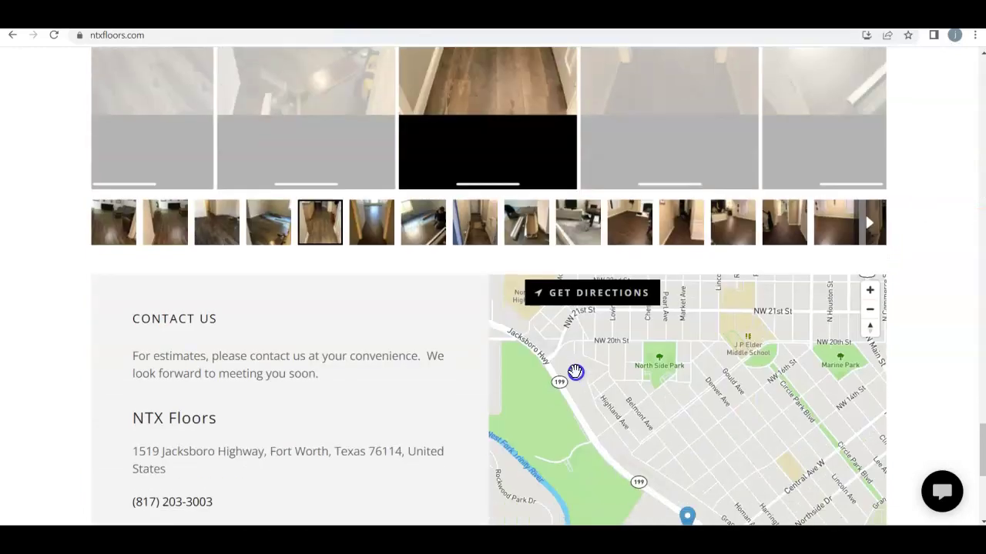
{"action": "scroll", "coordinate": [572, 363], "scroll_direction": "down", "scroll_amount": 1}
Go back through the NTX Floors home page sections to the header and examine its navigation and contact number.
{"action": "scroll", "coordinate": [506, 475], "scroll_direction": "up", "scroll_amount": 8}
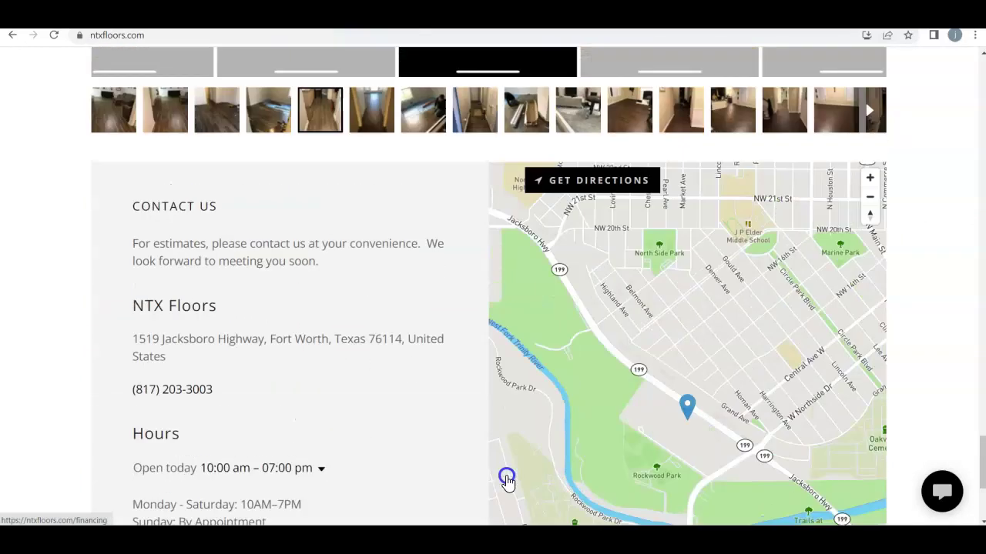
{"action": "scroll", "coordinate": [472, 469], "scroll_direction": "up", "scroll_amount": 5}
{"action": "scroll", "coordinate": [688, 345], "scroll_direction": "up", "scroll_amount": 4}
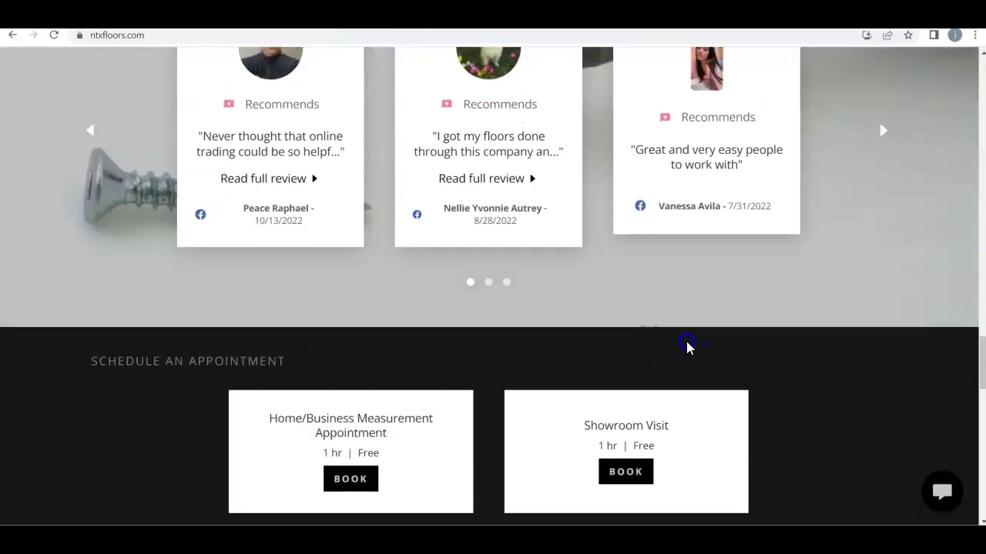
{"action": "scroll", "coordinate": [690, 346], "scroll_direction": "up", "scroll_amount": 15}
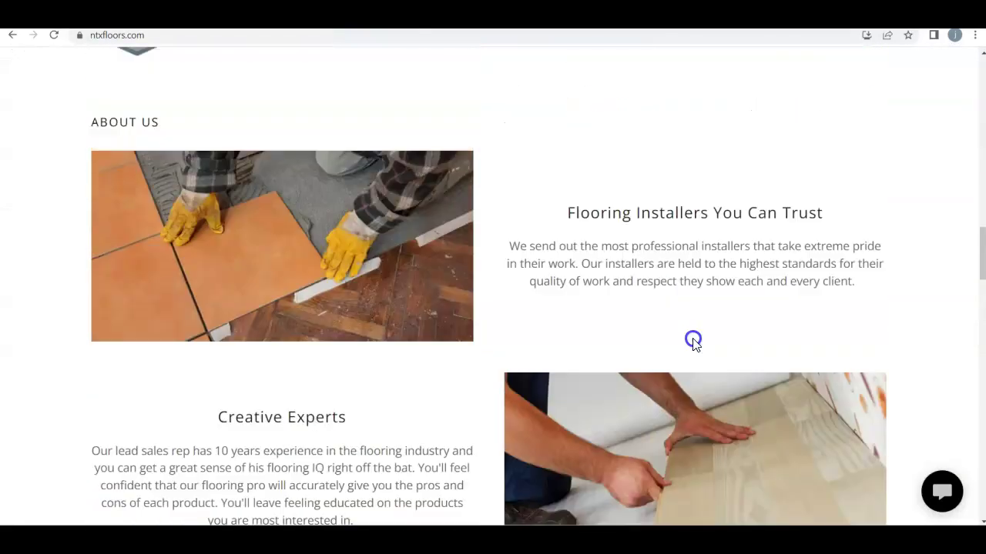
{"action": "scroll", "coordinate": [693, 339], "scroll_direction": "up", "scroll_amount": 5}
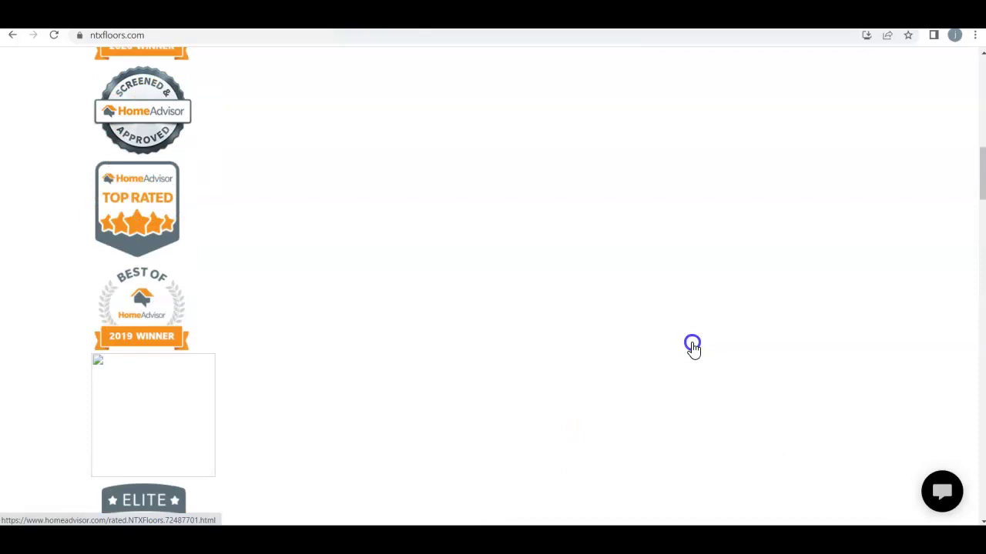
{"action": "scroll", "coordinate": [770, 338], "scroll_direction": "up", "scroll_amount": 10}
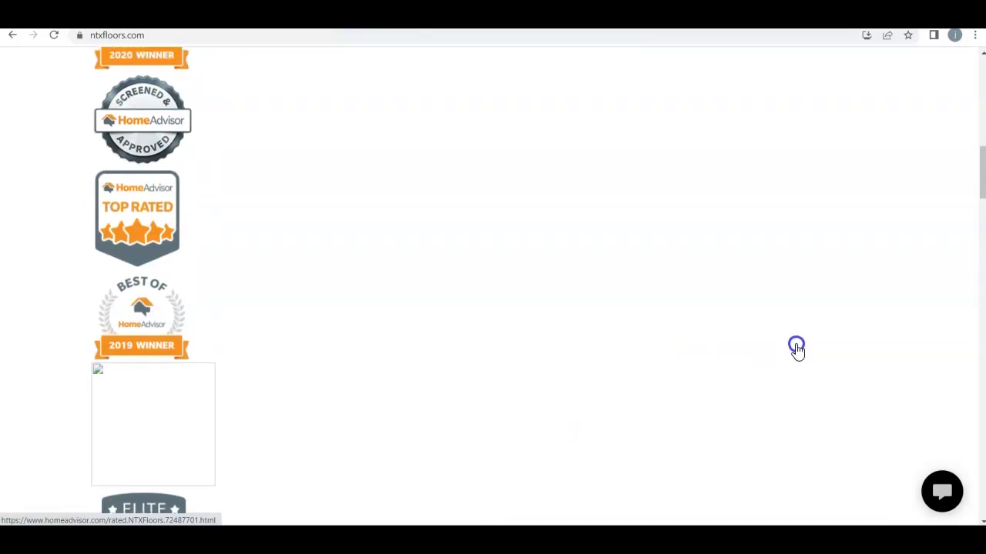
{"action": "scroll", "coordinate": [542, 351], "scroll_direction": "up", "scroll_amount": 3}
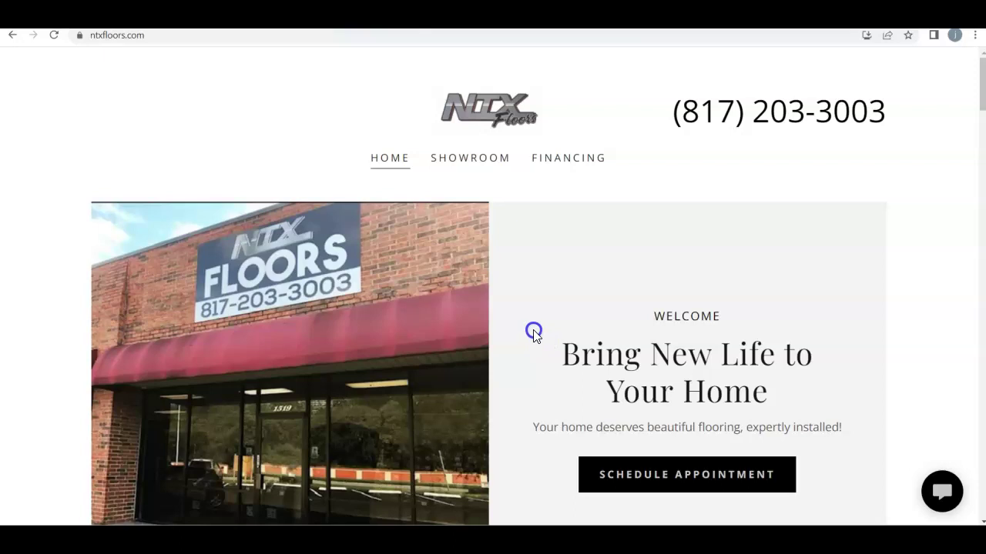
{"action": "left_click", "coordinate": [816, 258]}
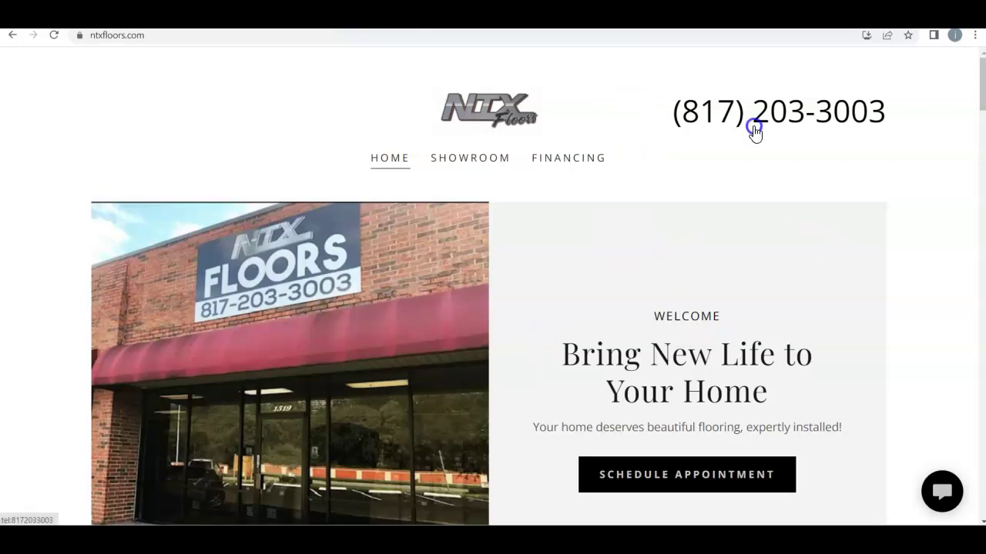
{"action": "left_click", "coordinate": [121, 208]}
{"action": "left_click", "coordinate": [169, 182]}
Switch to the Ahrefs Site Explorer overview of ntxfloors.com and examine its UR and DR metrics.
{"action": "key", "text": "ctrl+Tab"}
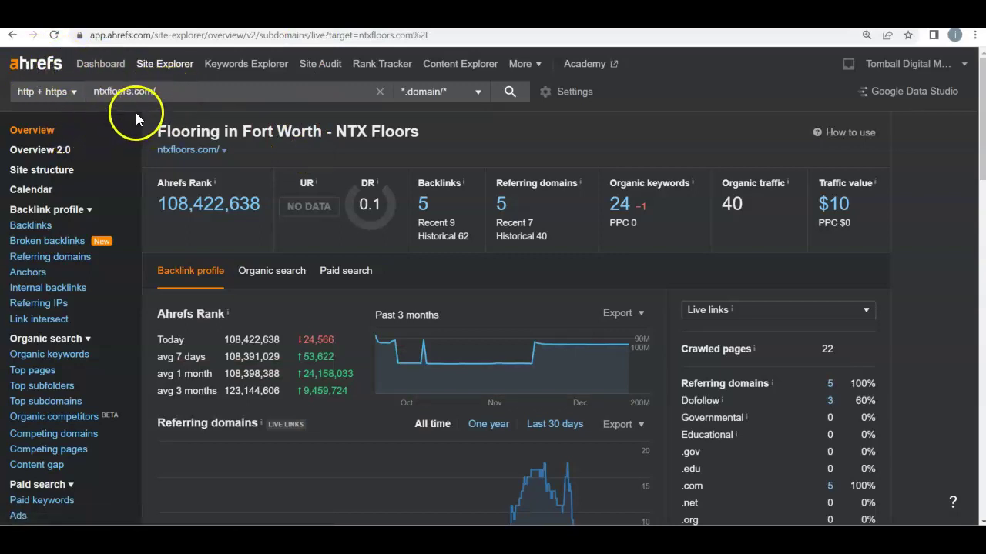
{"action": "double_click", "coordinate": [307, 183]}
{"action": "left_click", "coordinate": [319, 237]}
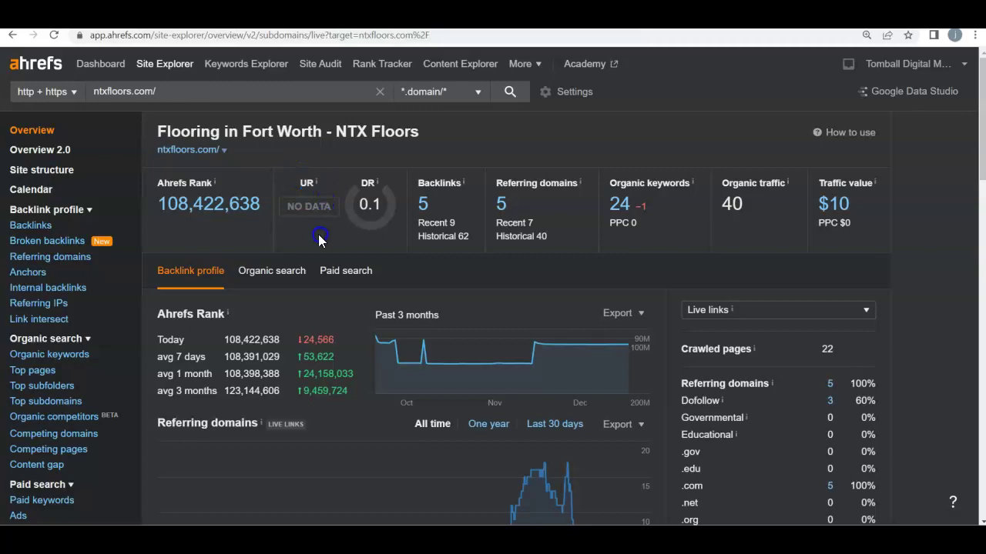
{"action": "double_click", "coordinate": [368, 183]}
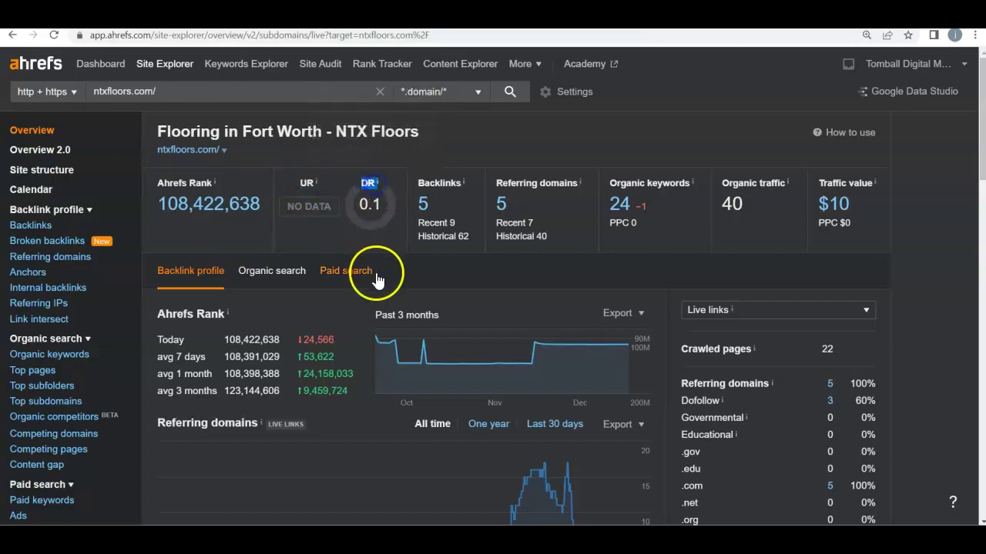
{"action": "left_click", "coordinate": [355, 242]}
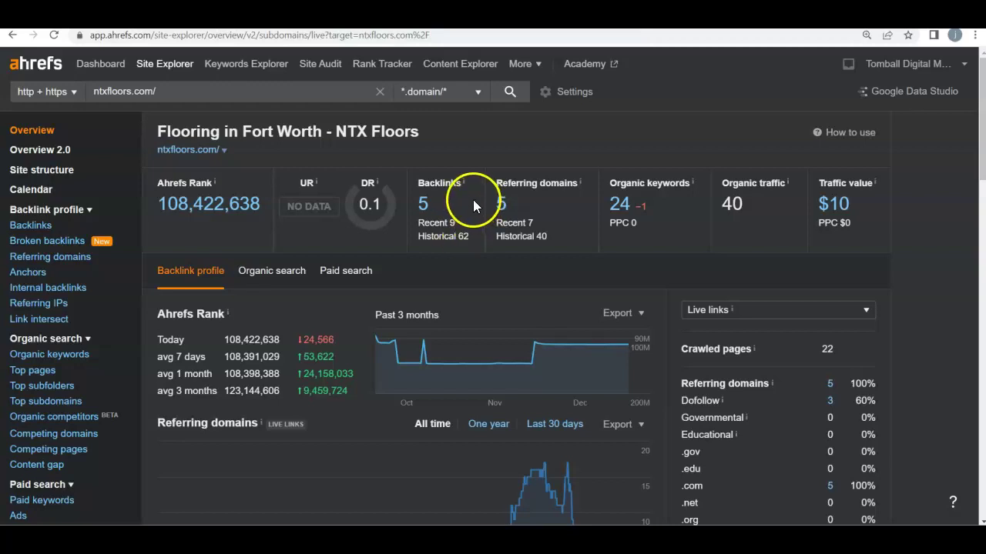
Check the organic keywords metric, then examine keyword volumes, traffic and position changes in the Organic keywords report for ntxfloors.com.
{"action": "left_click_drag", "start_coordinate": [610, 184], "coordinate": [691, 185]}
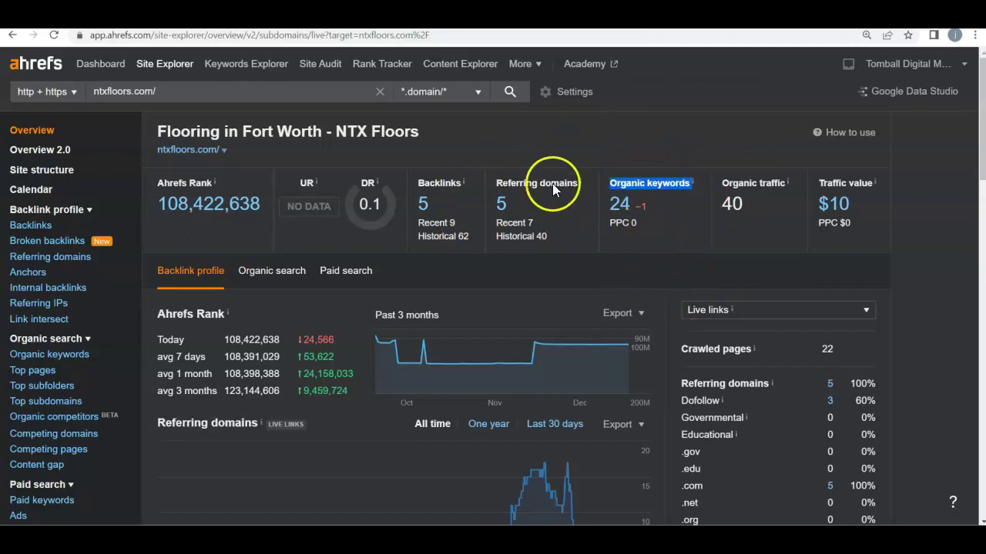
{"action": "key", "text": "alt+Left"}
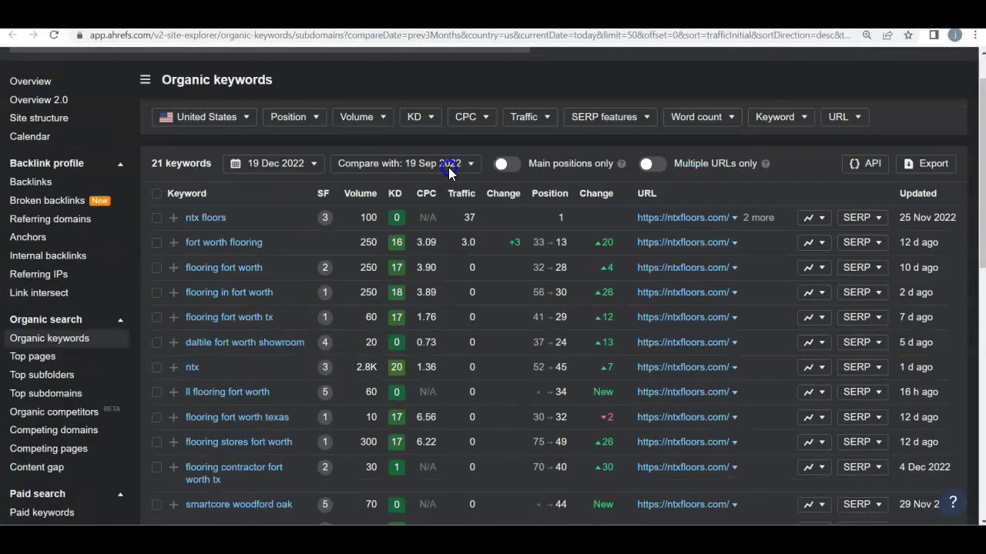
{"action": "scroll", "coordinate": [269, 301], "scroll_direction": "down", "scroll_amount": 1}
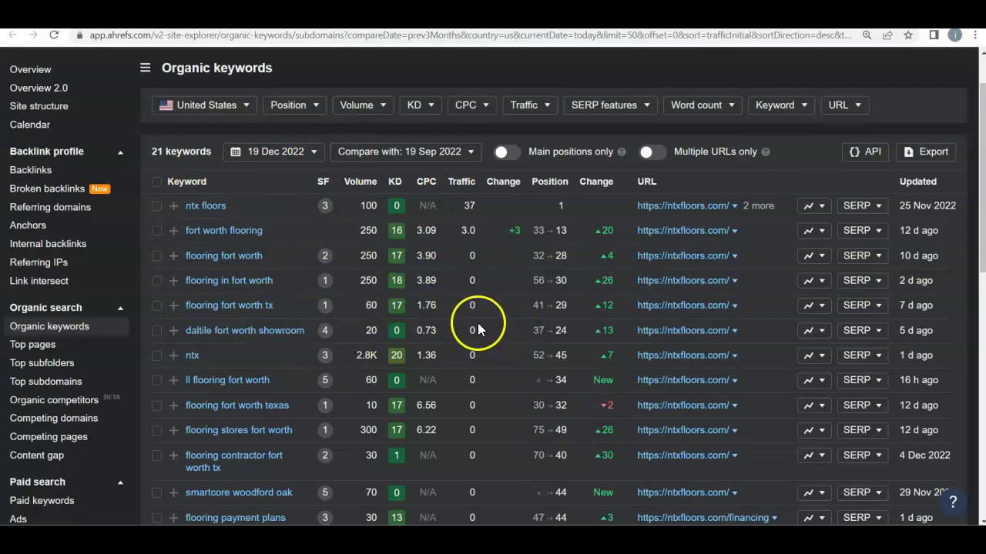
{"action": "mouse_move", "coordinate": [596, 211]}
{"action": "left_mouse_down"}
{"action": "mouse_move", "coordinate": [608, 318]}
{"action": "mouse_move", "coordinate": [603, 209]}
{"action": "left_mouse_up"}
Switch to the Google results for "flooring fort worth" and examine the ads and the Places listings.
{"action": "left_click", "coordinate": [308, 16]}
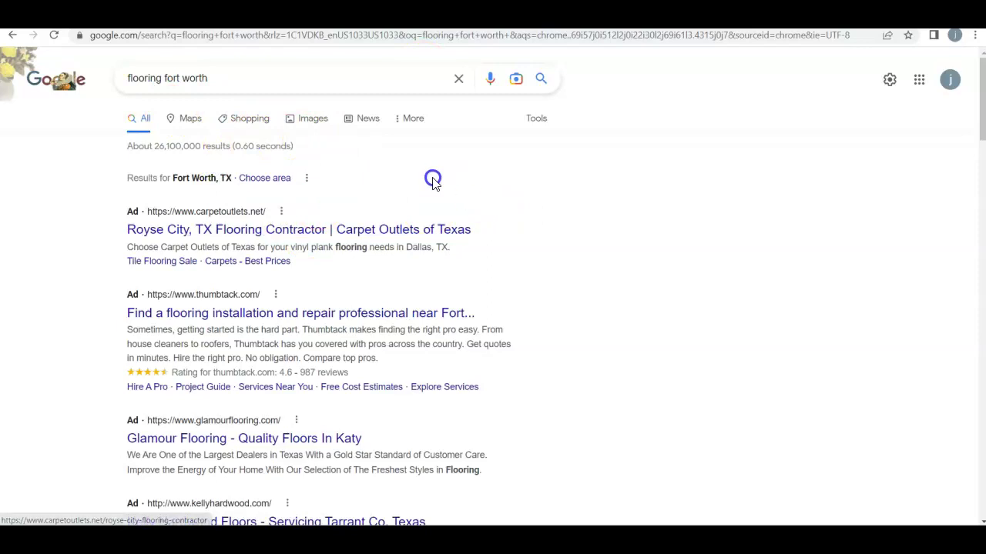
{"action": "scroll", "coordinate": [354, 174], "scroll_direction": "down", "scroll_amount": 1}
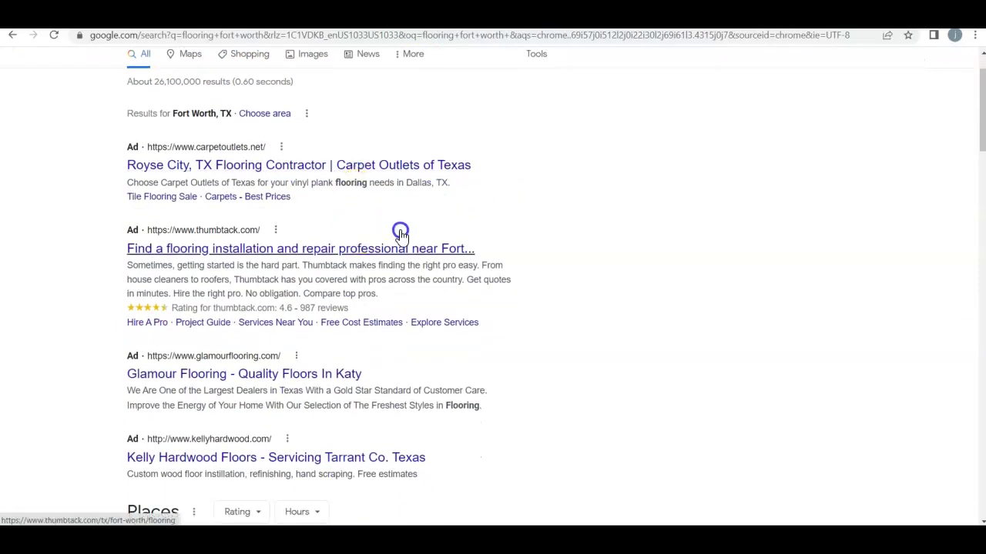
{"action": "scroll", "coordinate": [354, 312], "scroll_direction": "down", "scroll_amount": 1}
{"action": "scroll", "coordinate": [362, 309], "scroll_direction": "up", "scroll_amount": 1}
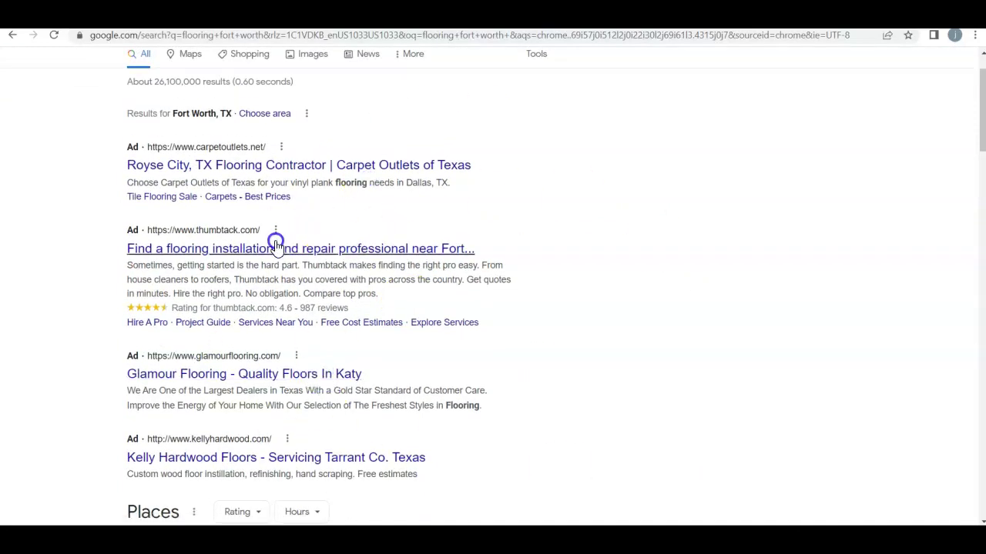
{"action": "scroll", "coordinate": [226, 378], "scroll_direction": "down", "scroll_amount": 5}
{"action": "scroll", "coordinate": [288, 373], "scroll_direction": "down", "scroll_amount": 1}
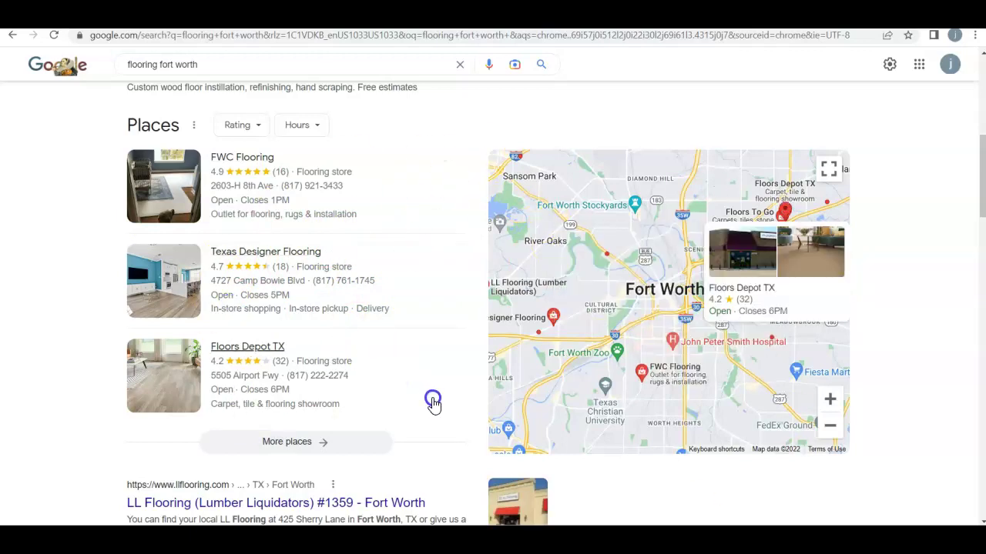
{"action": "left_click", "coordinate": [475, 453]}
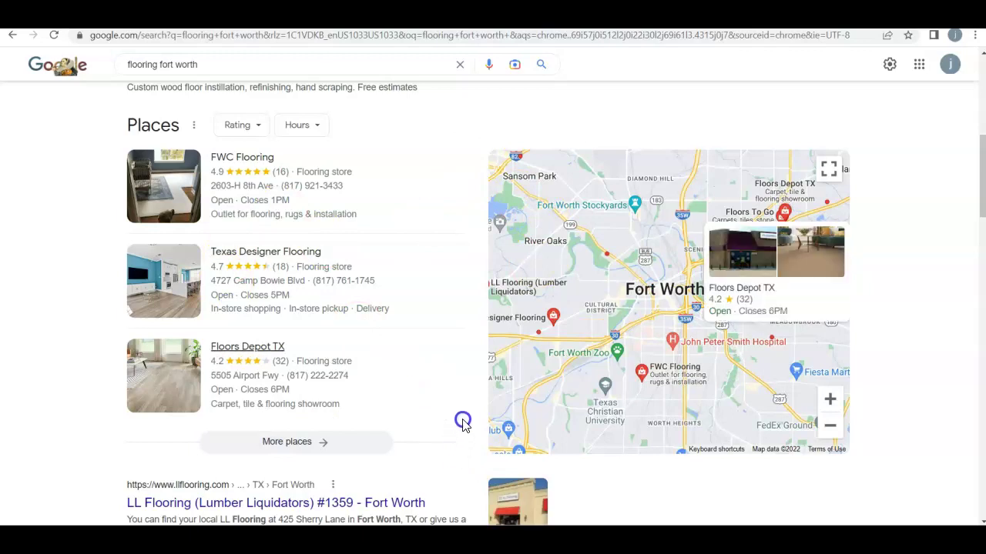
Examine the first organic results for "flooring fort worth" and bring up the fwcflooring.com website.
{"action": "scroll", "coordinate": [462, 424], "scroll_direction": "down", "scroll_amount": 3}
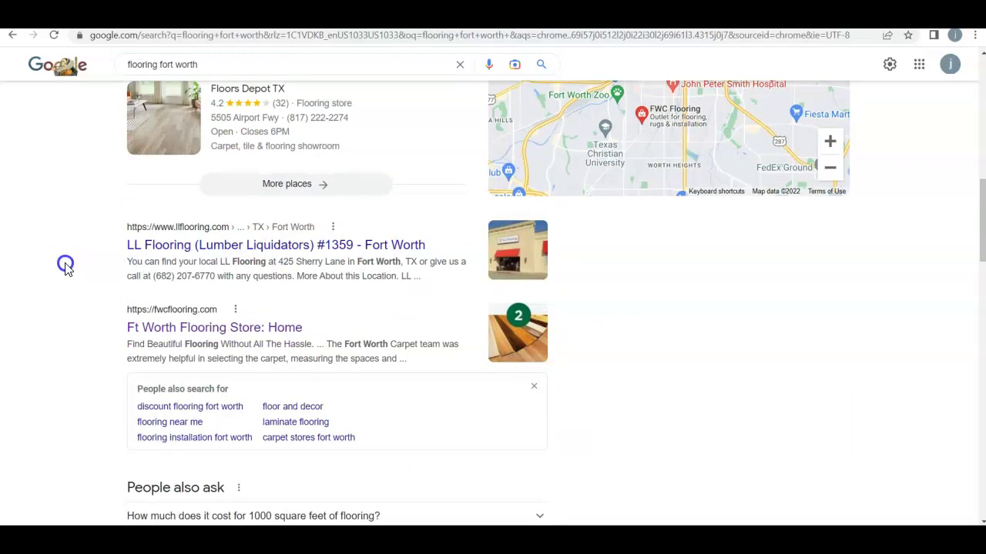
{"action": "left_click", "coordinate": [137, 257]}
{"action": "left_click", "coordinate": [189, 215]}
{"action": "left_click", "coordinate": [158, 306]}
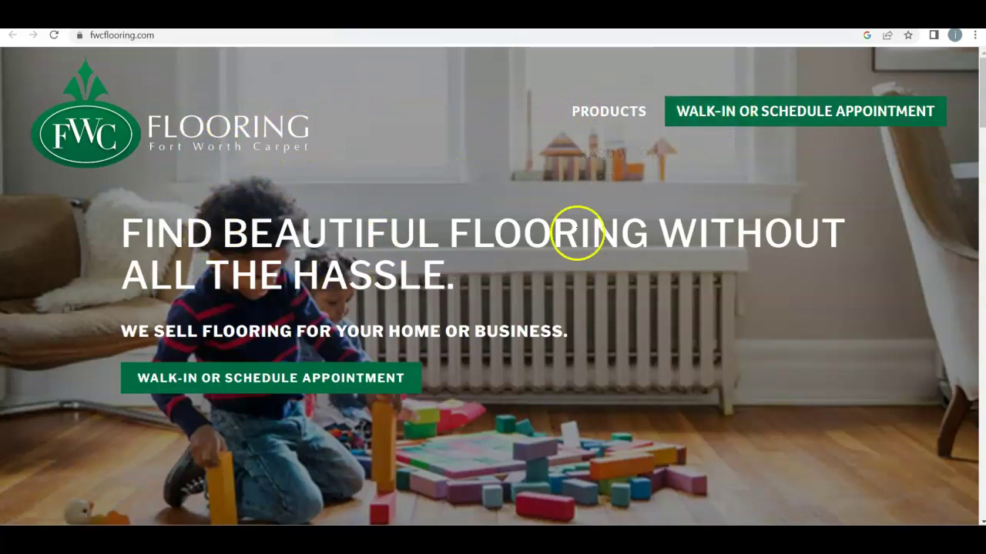
Examine the fwcflooring.com homepage from its header through the gallery, testimonials and sign-up form down to the footer, and return to its start.
{"action": "mouse_move", "coordinate": [622, 116]}
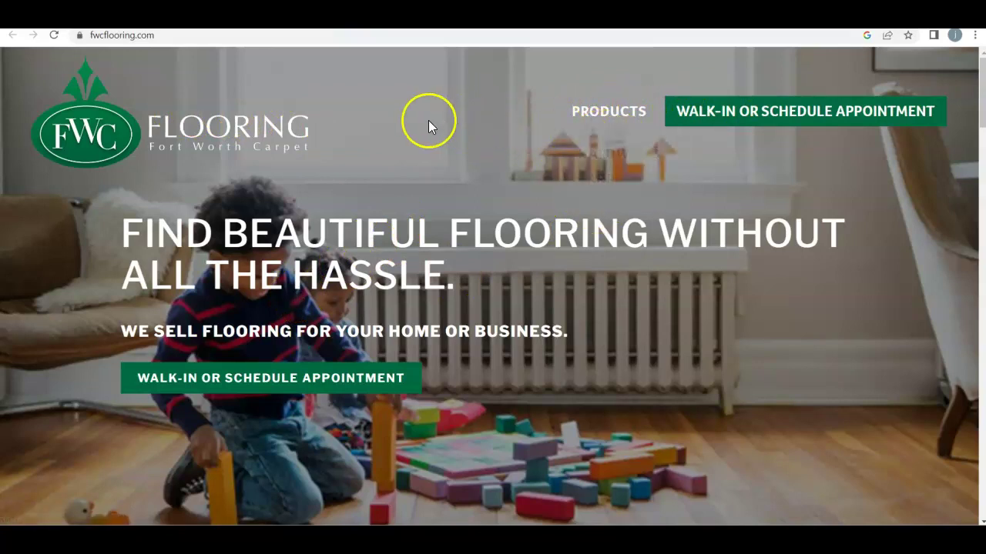
{"action": "scroll", "coordinate": [424, 121], "scroll_direction": "down", "scroll_amount": 9}
{"action": "scroll", "coordinate": [543, 170], "scroll_direction": "up", "scroll_amount": 1}
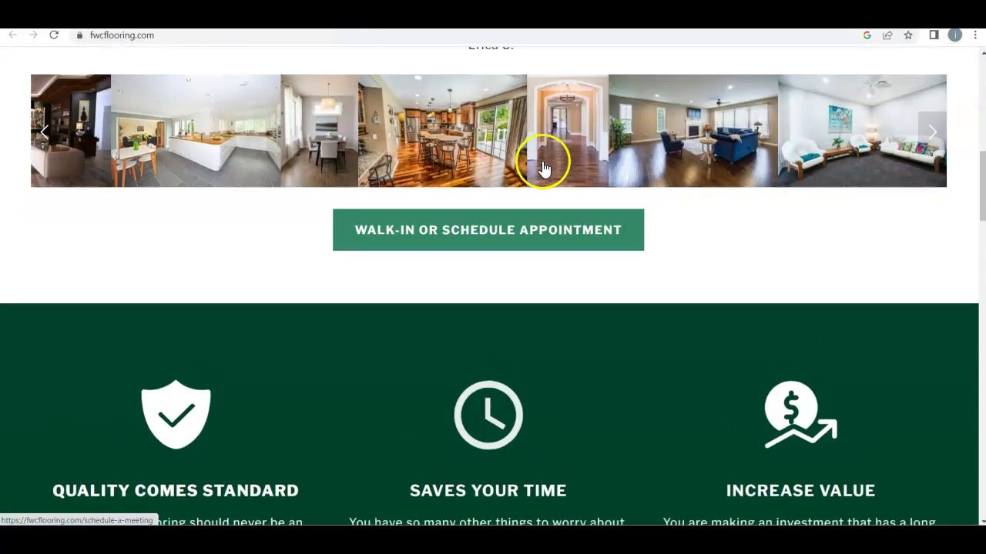
{"action": "scroll", "coordinate": [544, 159], "scroll_direction": "down", "scroll_amount": 10}
{"action": "scroll", "coordinate": [546, 179], "scroll_direction": "down", "scroll_amount": 2}
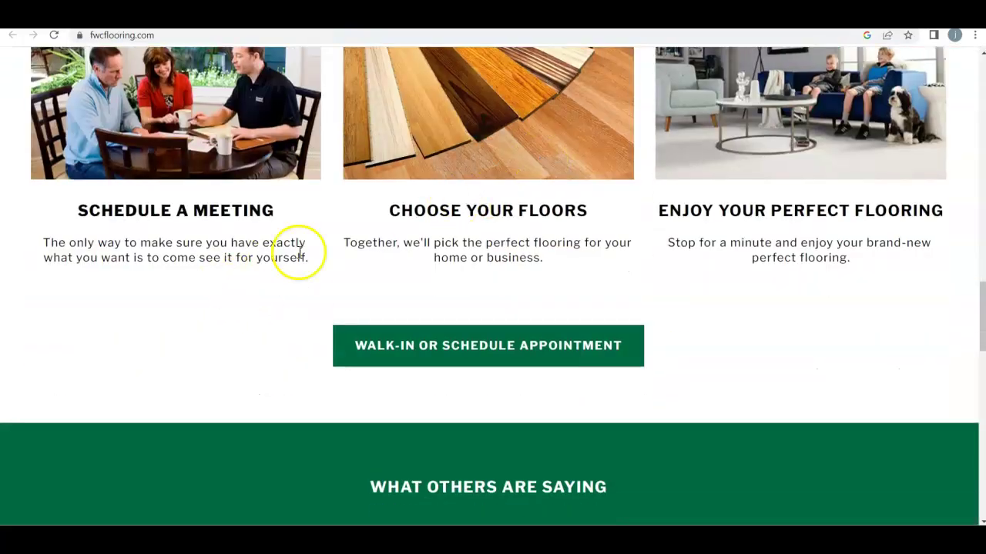
{"action": "scroll", "coordinate": [559, 223], "scroll_direction": "down", "scroll_amount": 1}
{"action": "scroll", "coordinate": [560, 223], "scroll_direction": "down", "scroll_amount": 4}
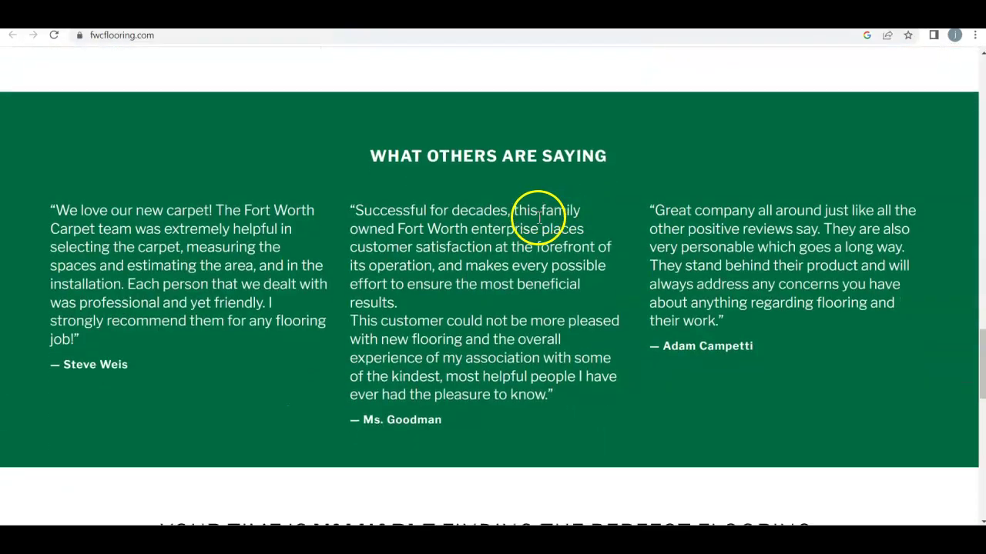
{"action": "scroll", "coordinate": [447, 321], "scroll_direction": "down", "scroll_amount": 10}
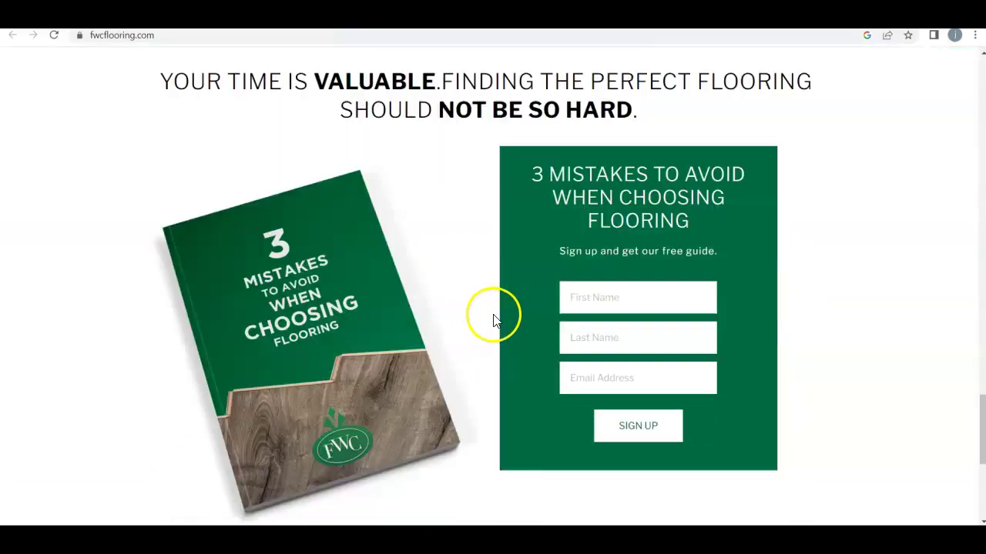
{"action": "scroll", "coordinate": [562, 376], "scroll_direction": "up", "scroll_amount": 3}
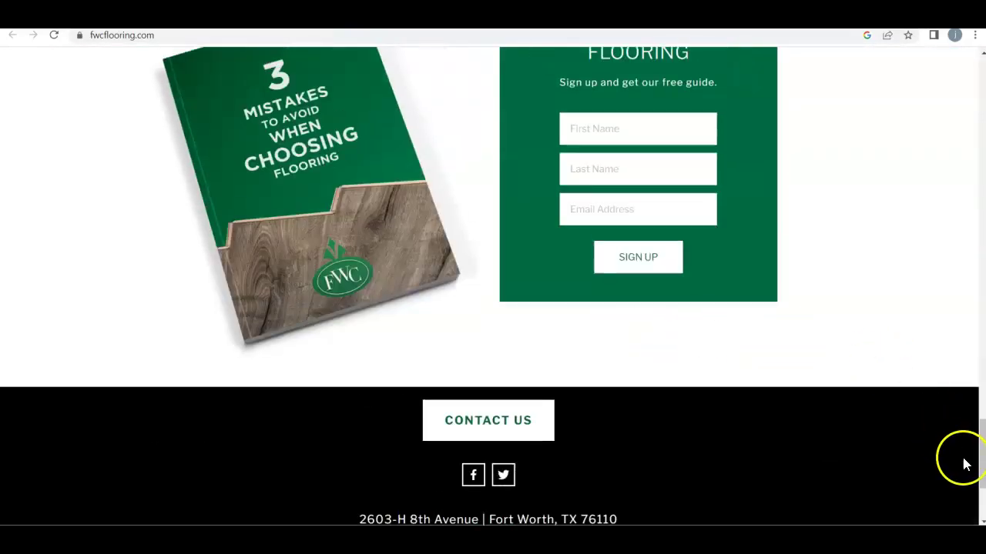
{"action": "left_click_drag", "start_coordinate": [977, 451], "coordinate": [977, 71]}
{"action": "left_click", "coordinate": [571, 209]}
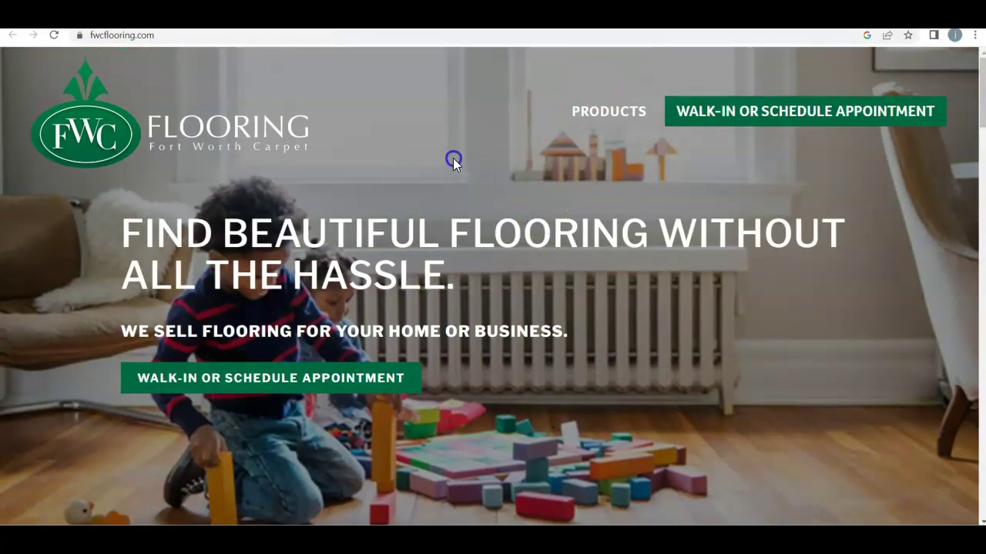
Switch to the Ahrefs Site Explorer overview of fwcflooring.com and examine its UR and DR metrics.
{"action": "left_click", "coordinate": [547, 385]}
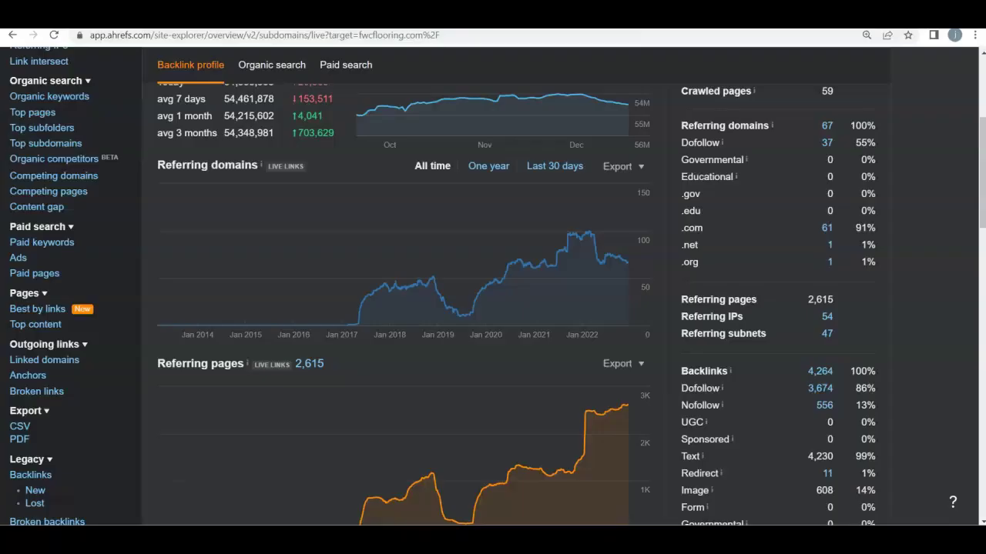
{"action": "scroll", "coordinate": [202, 136], "scroll_direction": "up", "scroll_amount": 3}
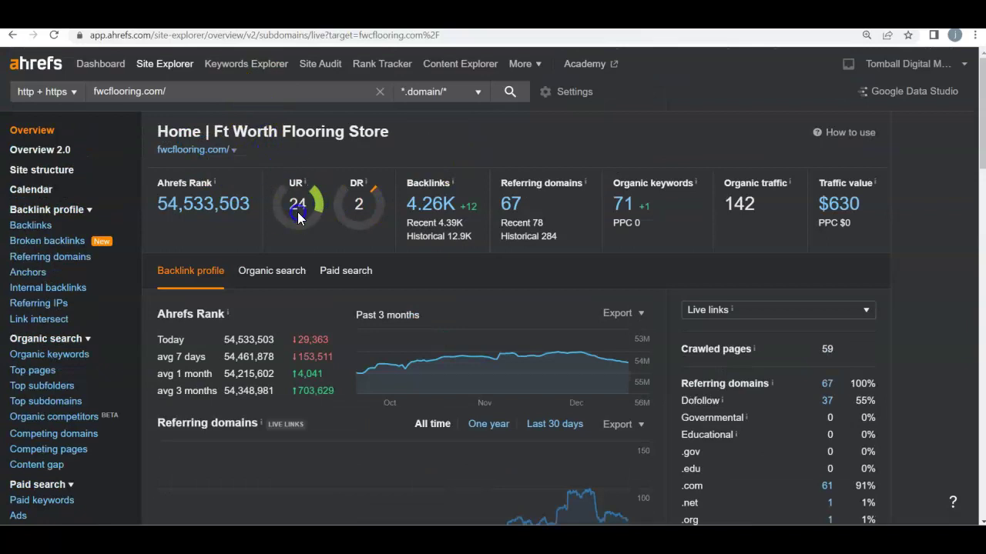
{"action": "double_click", "coordinate": [295, 182]}
{"action": "double_click", "coordinate": [358, 183]}
{"action": "left_click", "coordinate": [363, 245]}
{"action": "left_click", "coordinate": [377, 200]}
Check the backlinks and organic keywords metrics in the fwcflooring.com overview.
{"action": "left_click_drag", "start_coordinate": [412, 182], "coordinate": [456, 204]}
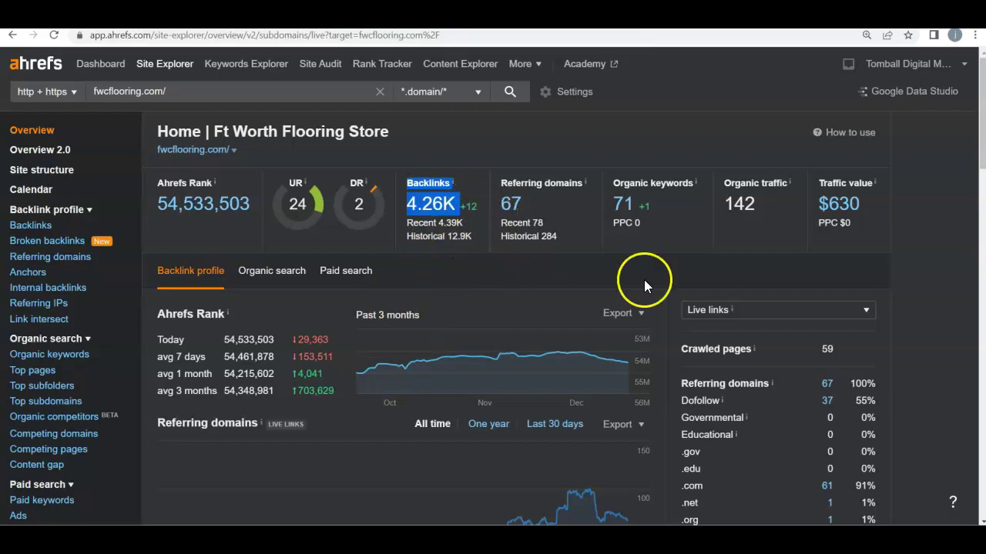
{"action": "left_click_drag", "start_coordinate": [613, 178], "coordinate": [667, 249]}
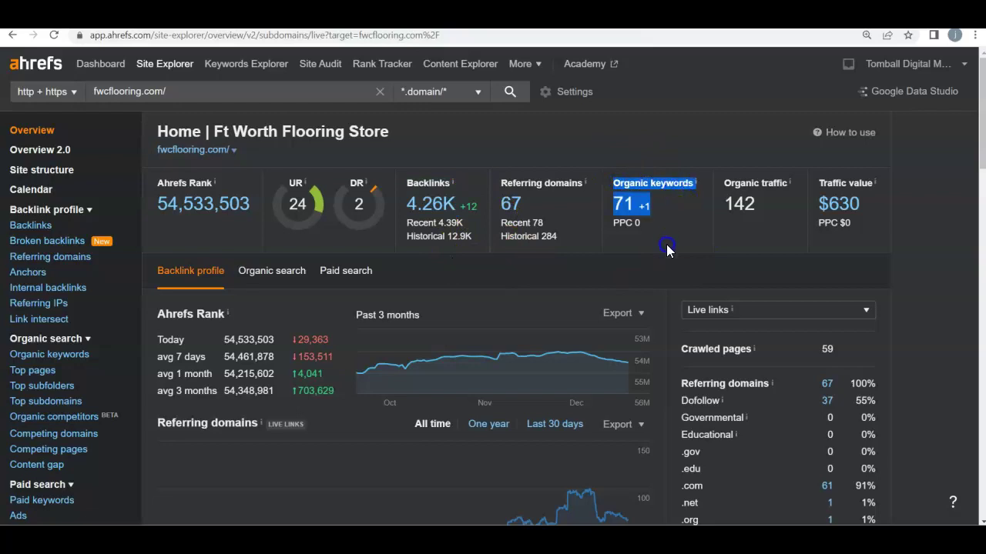
{"action": "left_click", "coordinate": [667, 254]}
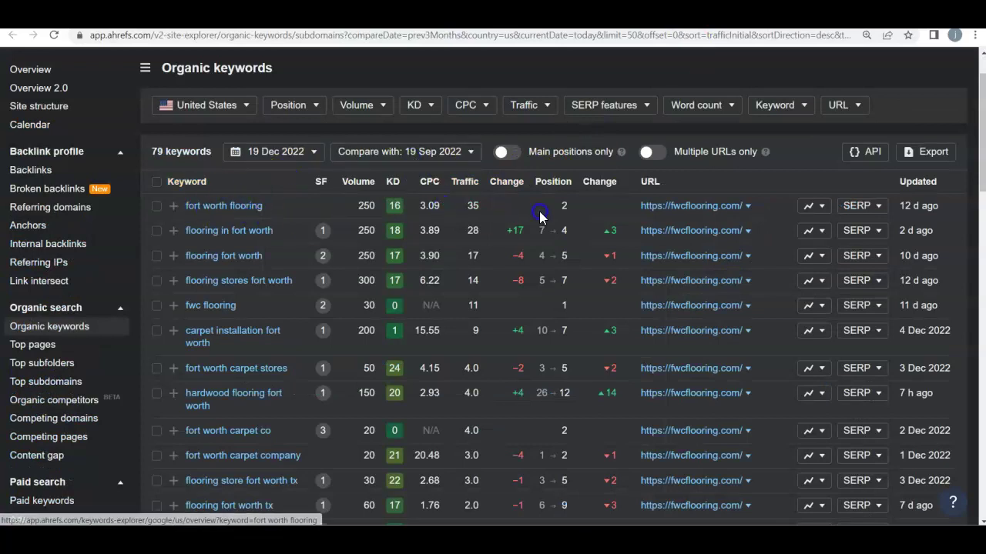
Bring up the Organic keywords report for fwcflooring.com and check the position, volume and traffic of "fort worth flooring".
{"action": "left_click_drag", "start_coordinate": [577, 217], "coordinate": [546, 213]}
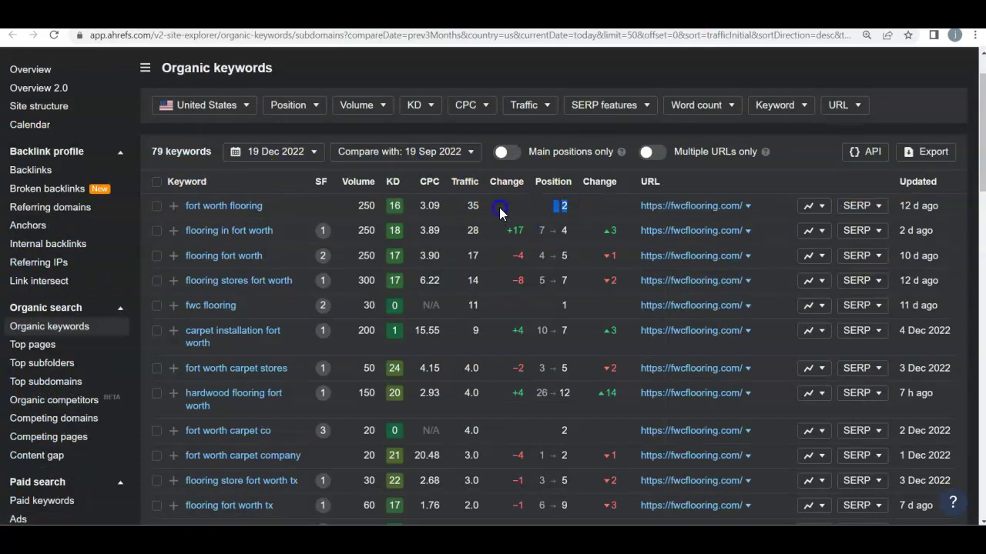
{"action": "left_click_drag", "start_coordinate": [352, 205], "coordinate": [376, 205]}
{"action": "left_click_drag", "start_coordinate": [455, 207], "coordinate": [478, 206]}
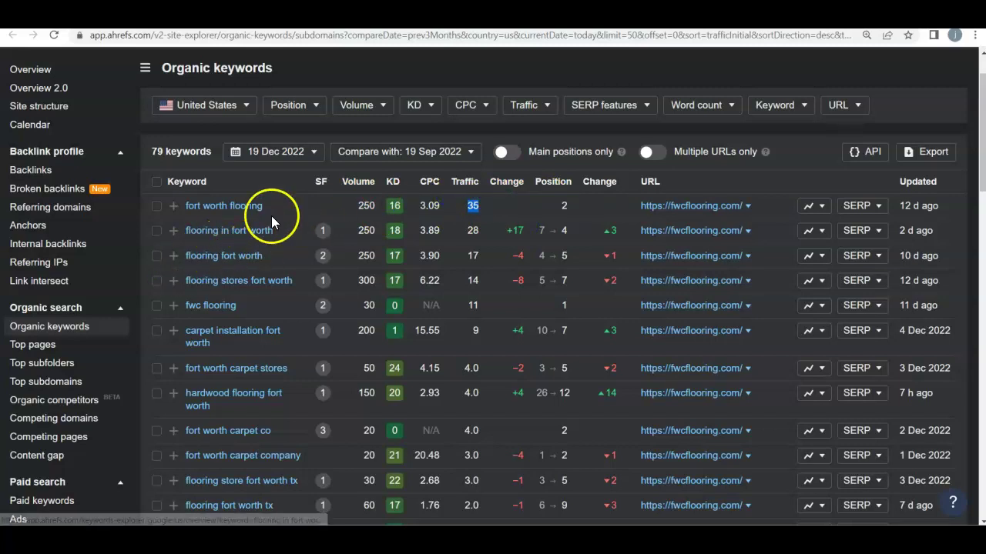
Examine positions and traffic for "flooring in fort worth", "flooring fort worth" and "flooring stores fort worth" in the keywords report.
{"action": "double_click", "coordinate": [564, 229]}
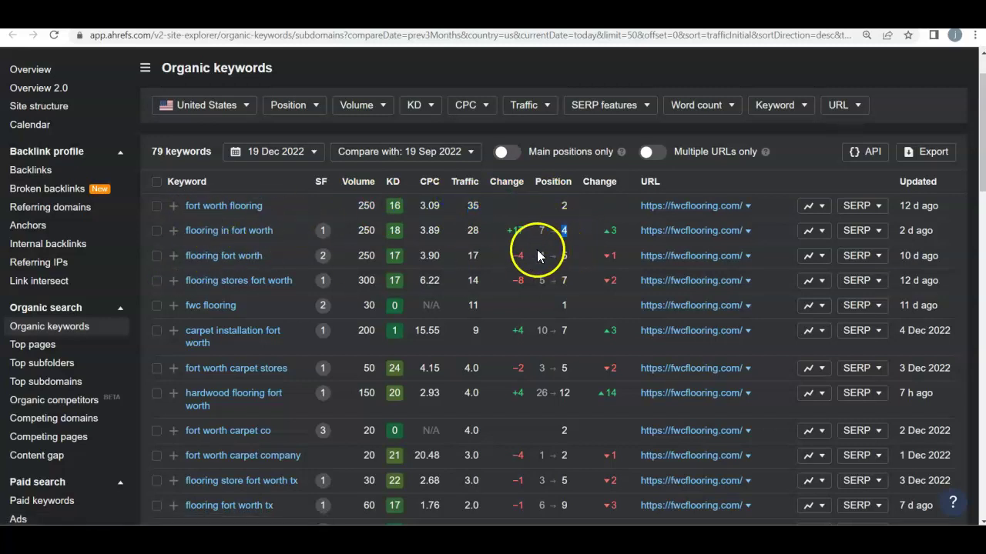
{"action": "double_click", "coordinate": [472, 230]}
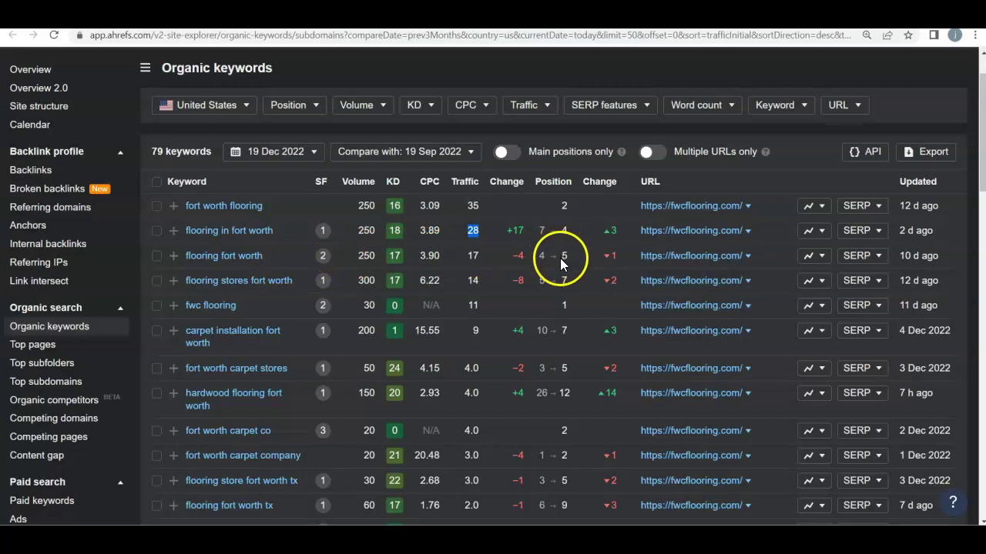
{"action": "double_click", "coordinate": [471, 255]}
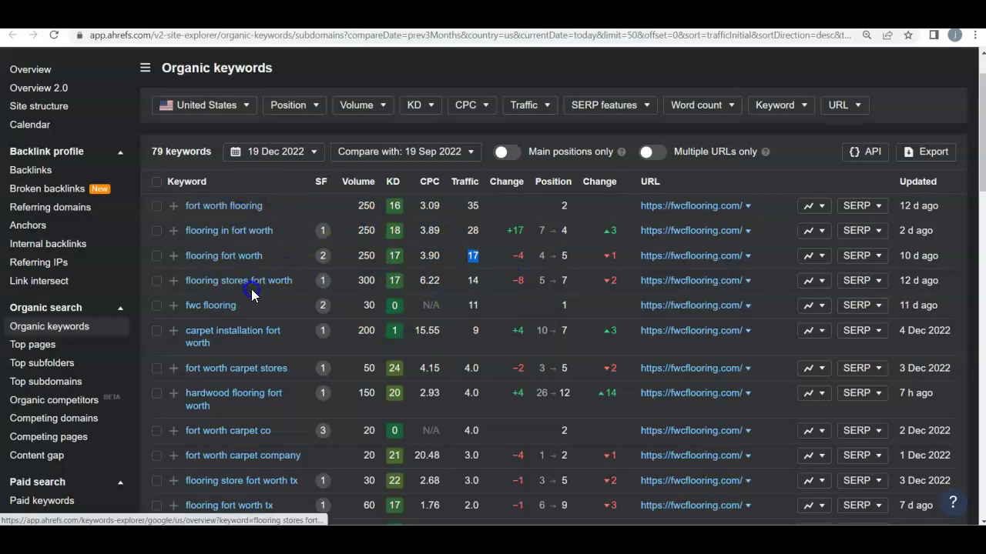
{"action": "double_click", "coordinate": [563, 281]}
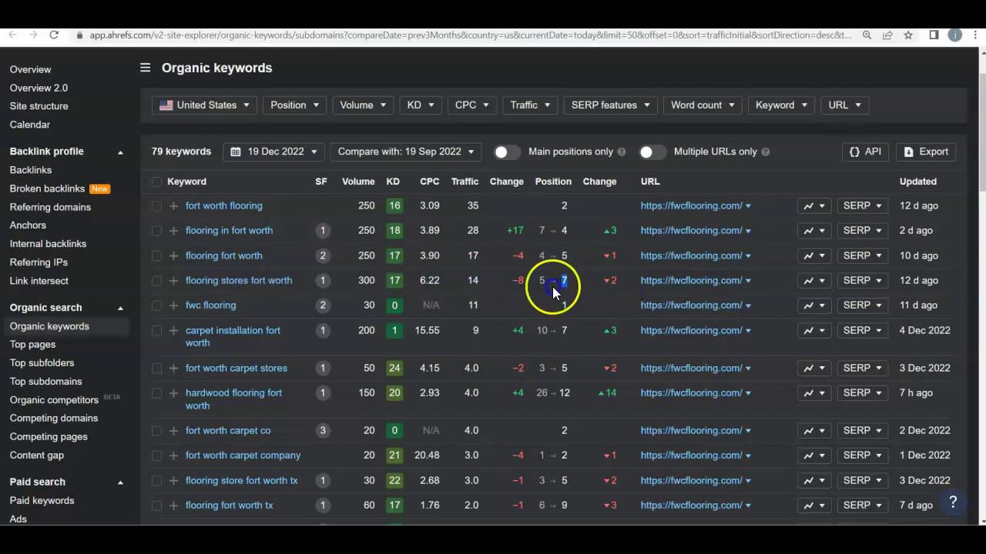
{"action": "scroll", "coordinate": [511, 257], "scroll_direction": "up", "scroll_amount": 1}
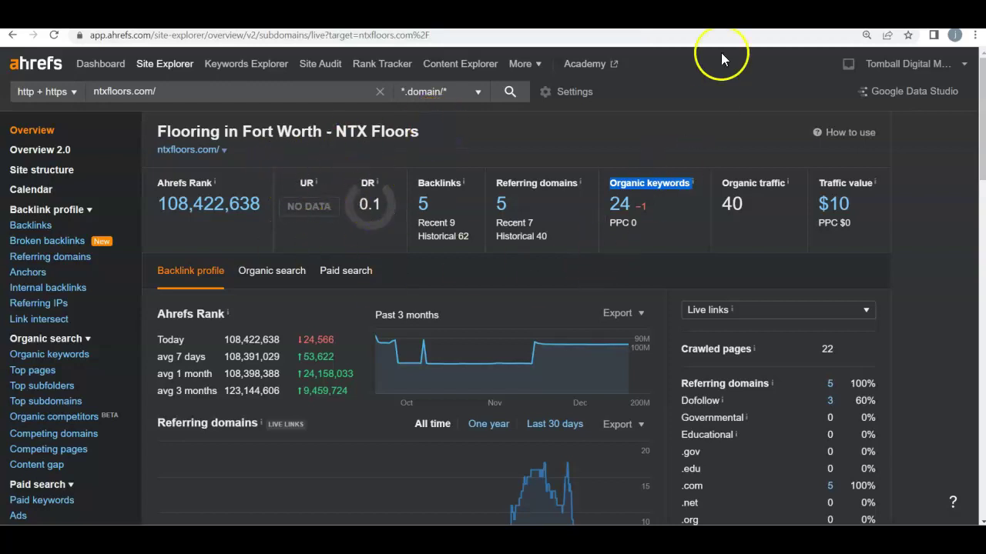
Compare the backlink, UR, DR and organic keyword metrics between the Ahrefs overviews of ntxfloors.com and fwcflooring.com.
{"action": "left_click", "coordinate": [709, 17]}
{"action": "left_click", "coordinate": [472, 241]}
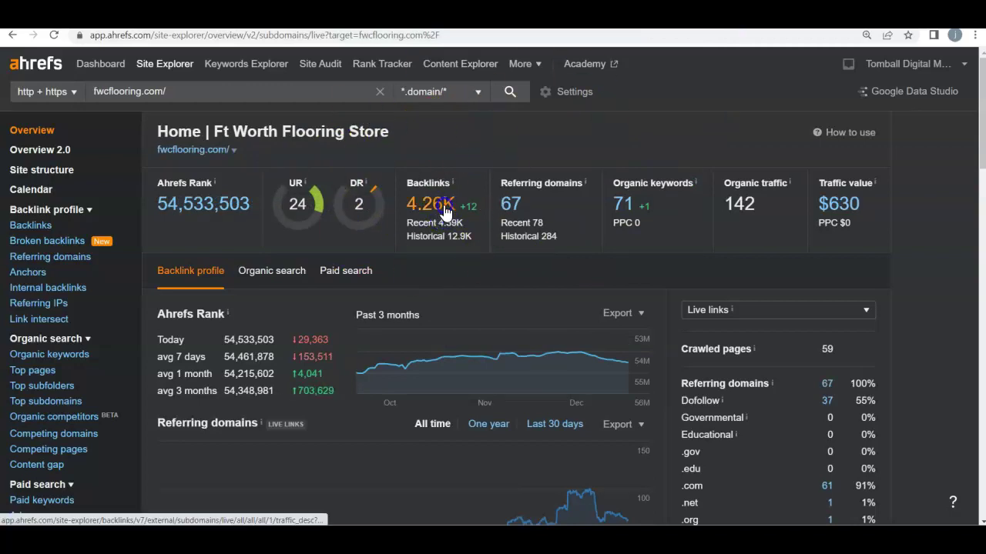
{"action": "key", "text": "ctrl+shift+Tab"}
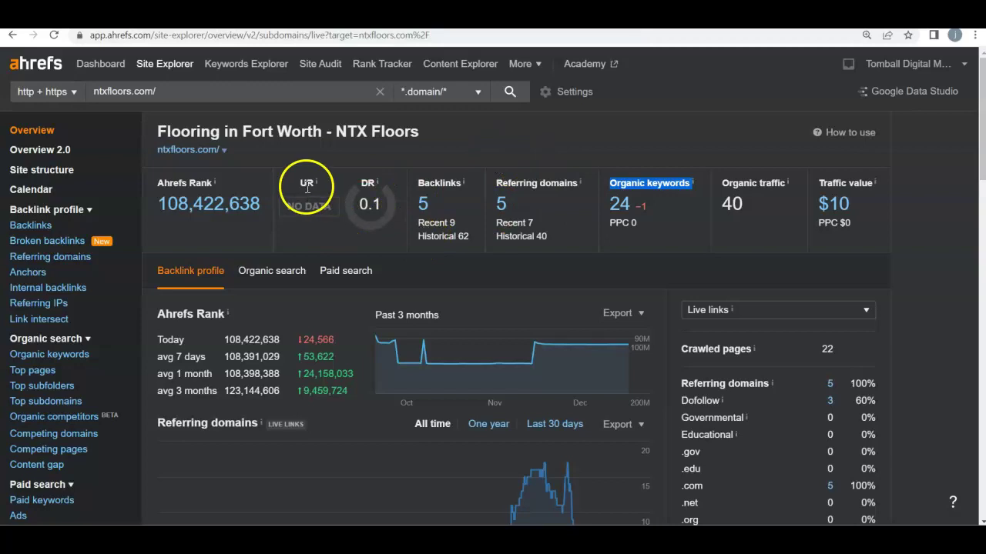
{"action": "left_click", "coordinate": [649, 242]}
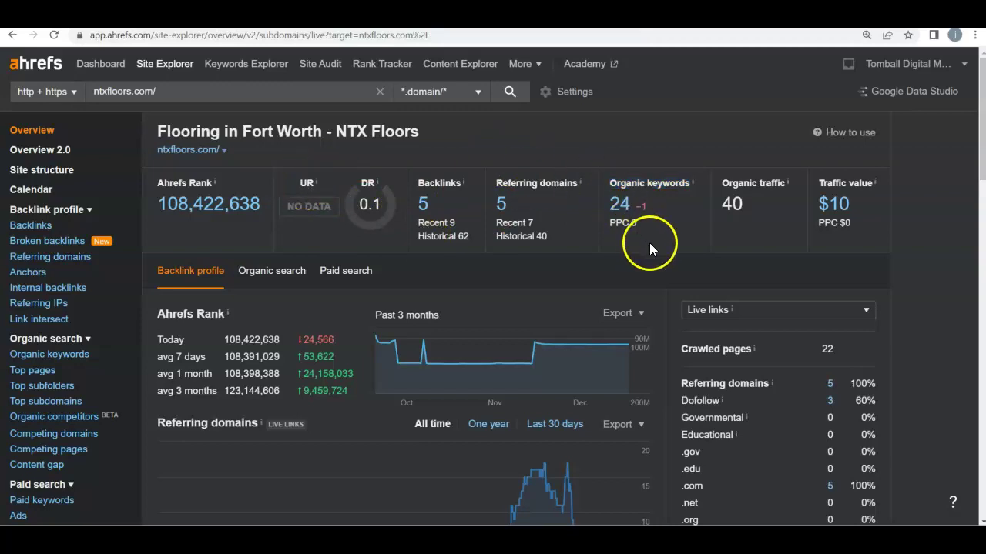